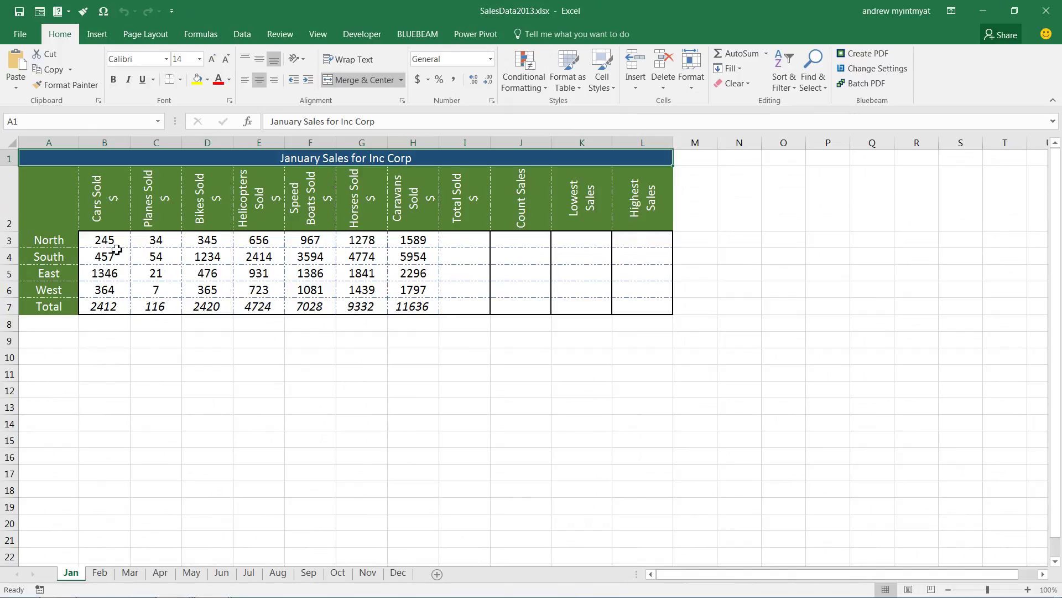
Enter =SUM(B3:H3) in the North row's Total Sold cell on the Jan sheet only
left_click(452, 239)
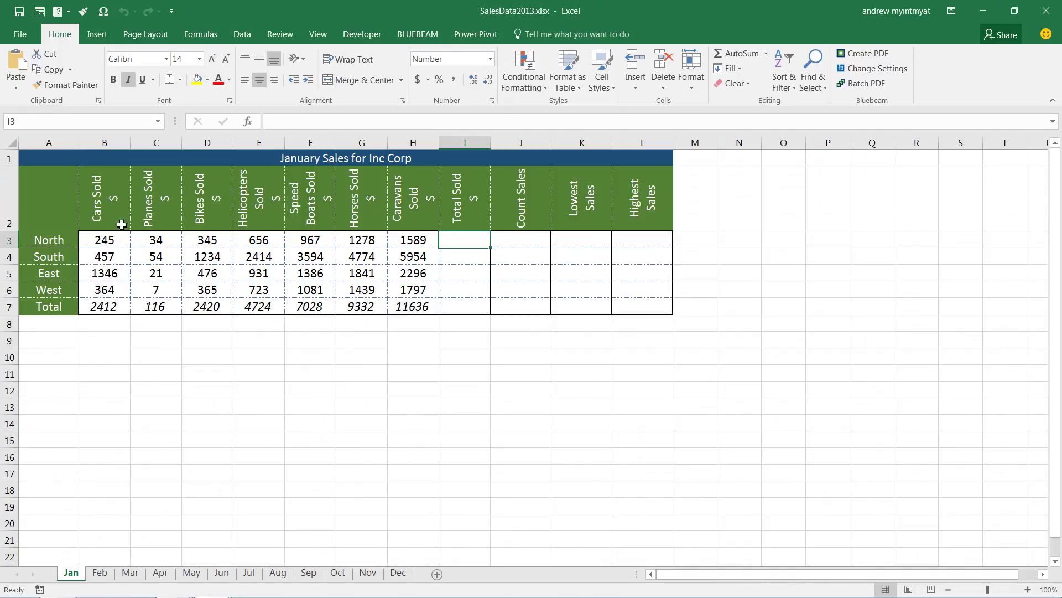
left_click(98, 573)
left_click(70, 574)
type("=sum")
key("Tab")
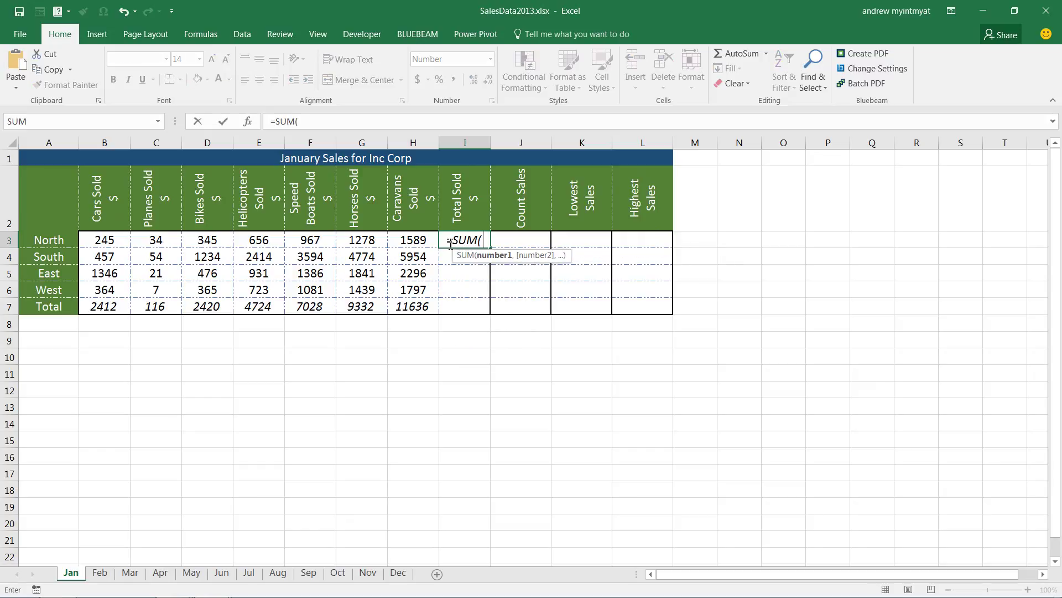
left_click_drag(105, 240, 408, 240)
key("Return")
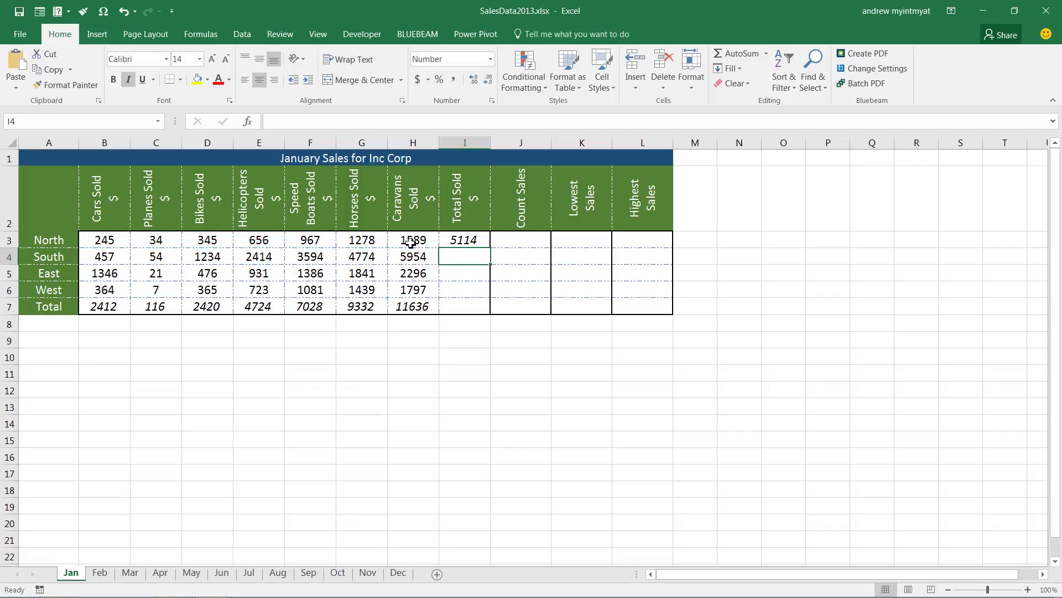
Check the Total Sold column on the Feb sheet and delete the formula from cell I3 on the Jan sheet
left_click(98, 573)
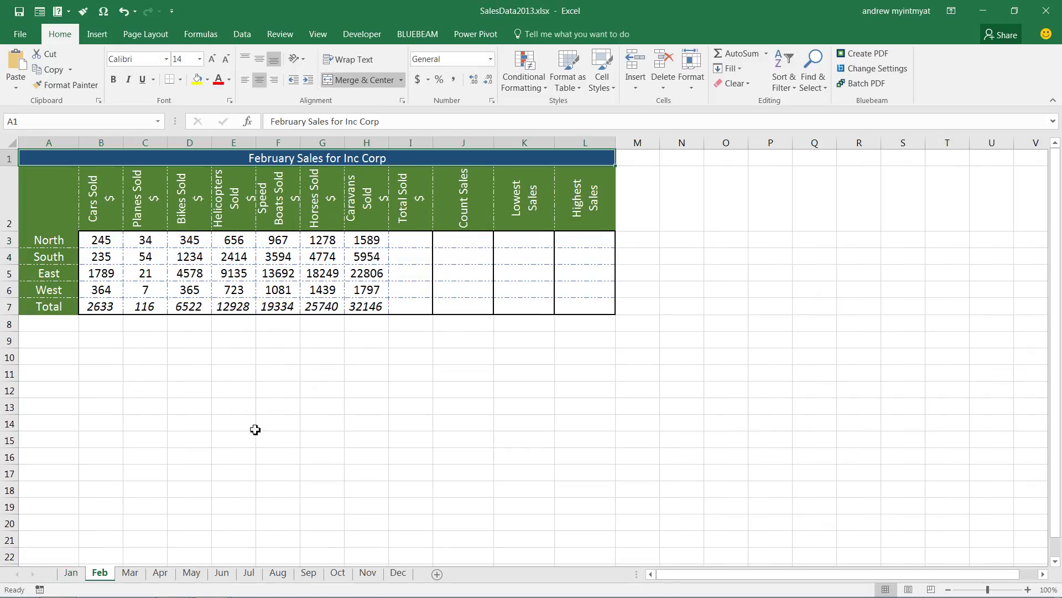
left_click(71, 572)
left_click(480, 244)
key("Delete")
left_click(578, 387)
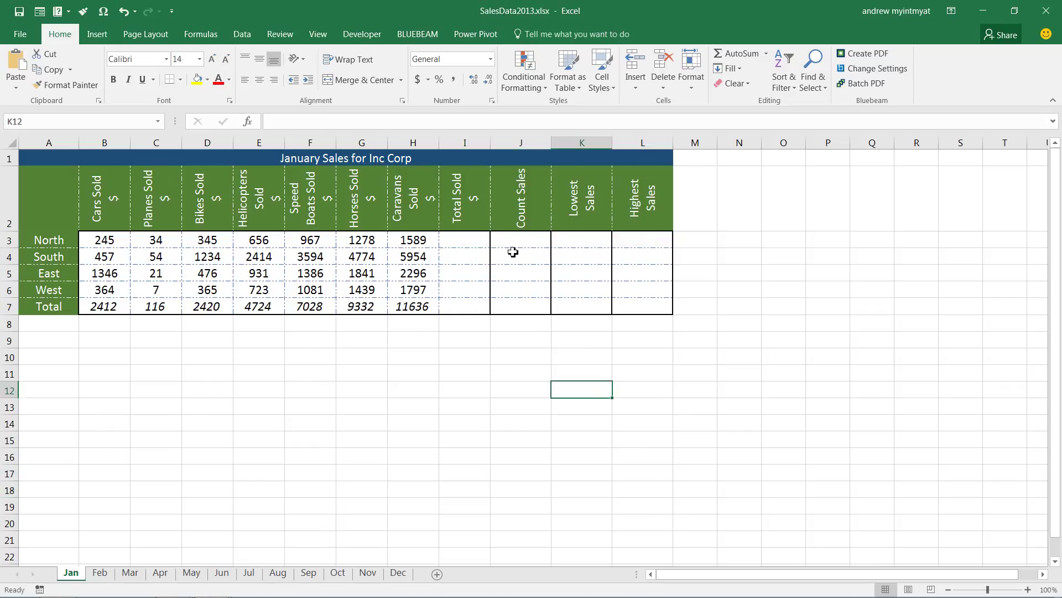
Group the sheets Jan through Dec and enter =SUM(B3:H3) in the North row's Total Sold cell, I3
left_click(399, 573, "shift")
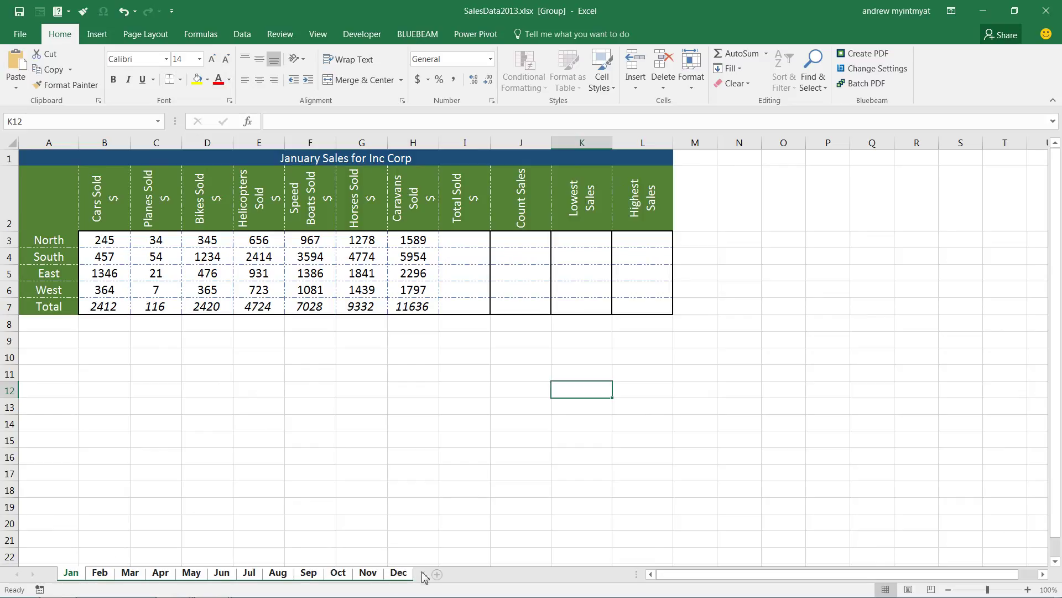
left_click(467, 241)
type("=sum")
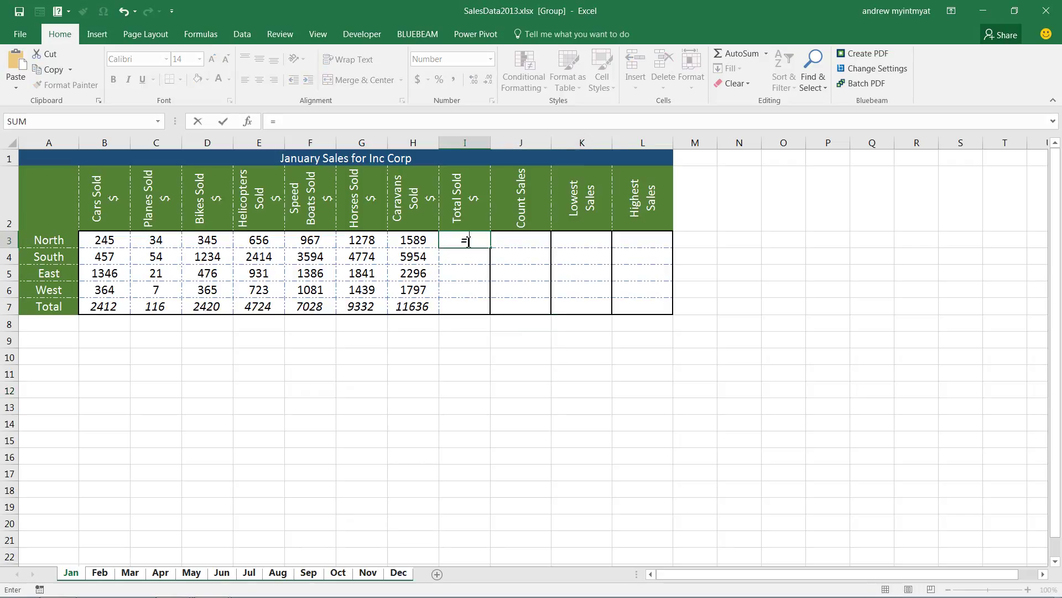
key("Tab")
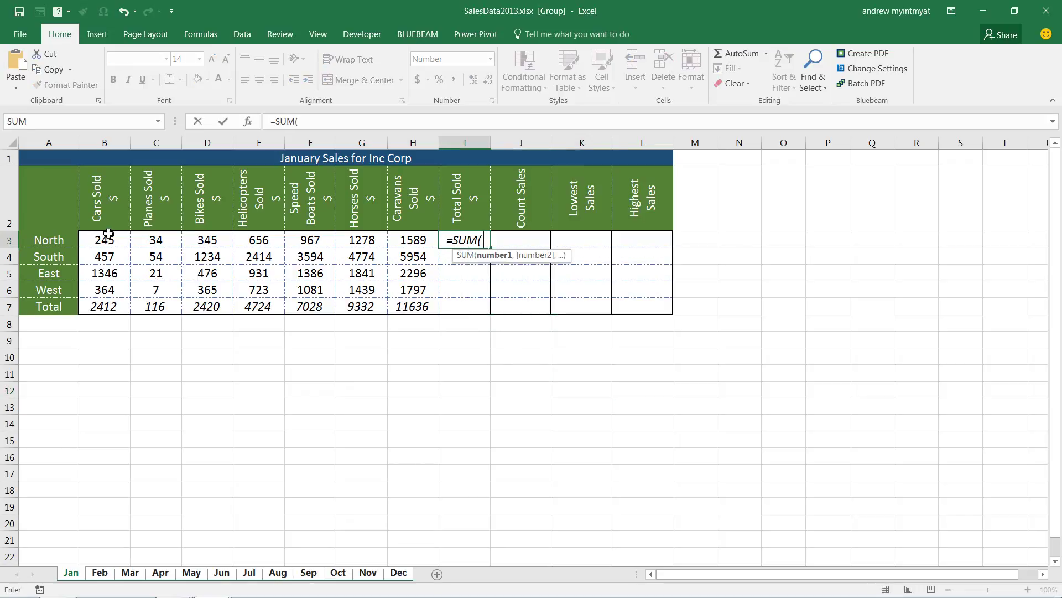
left_click_drag(109, 244, 413, 232)
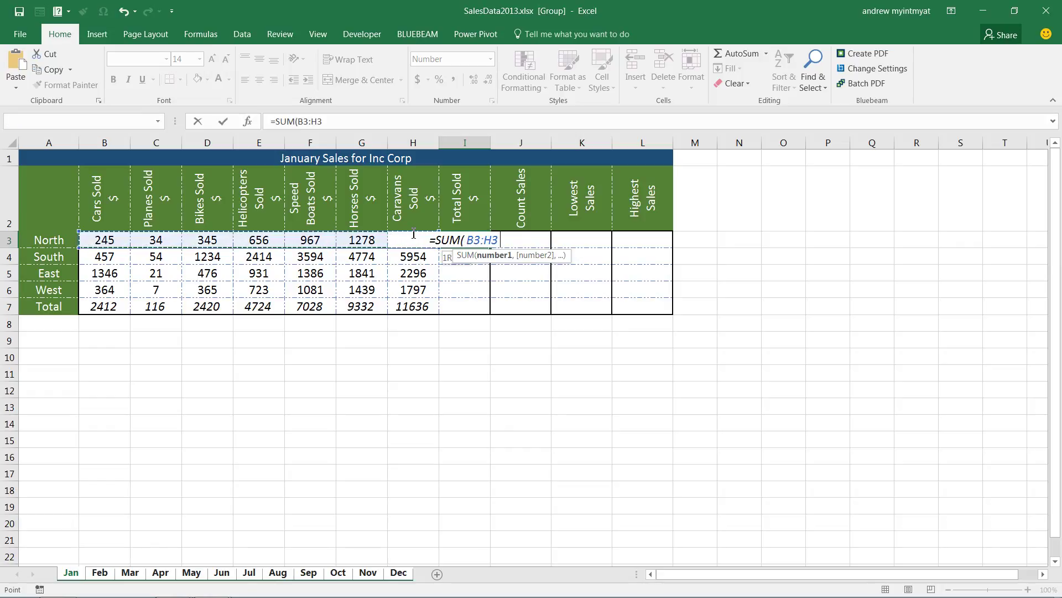
key("ctrl+Return")
key("Return")
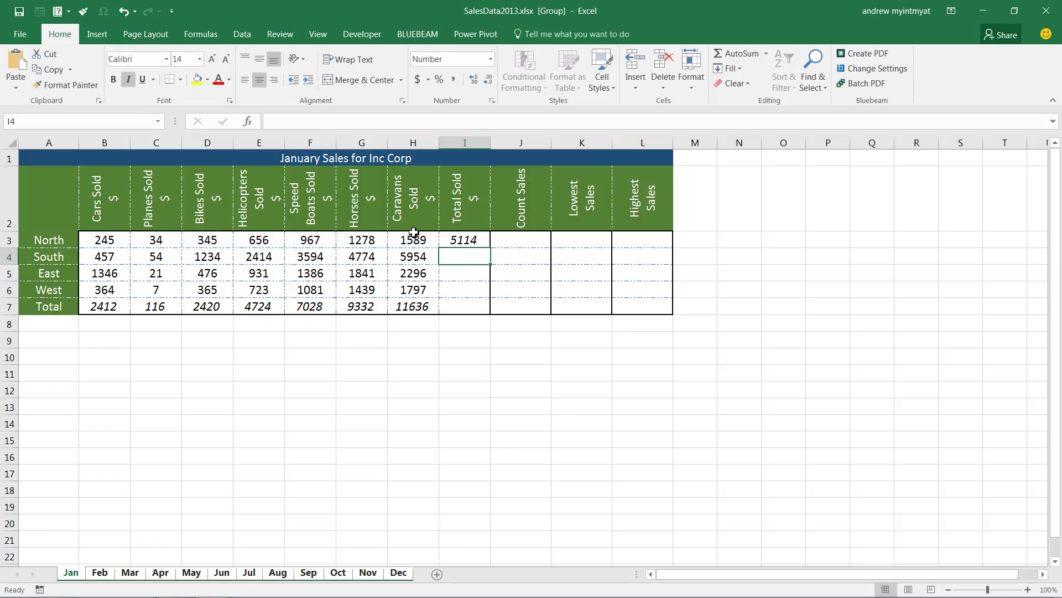
Fill the Total Sold formula from I3 down to I7 without formatting
left_click(451, 243)
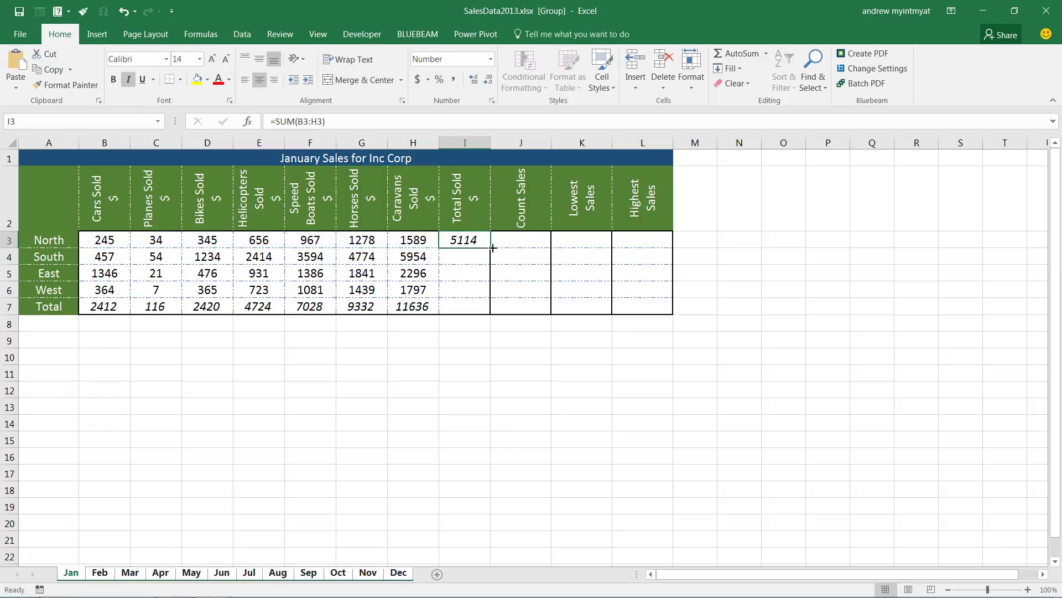
left_click_drag(493, 247, 494, 321)
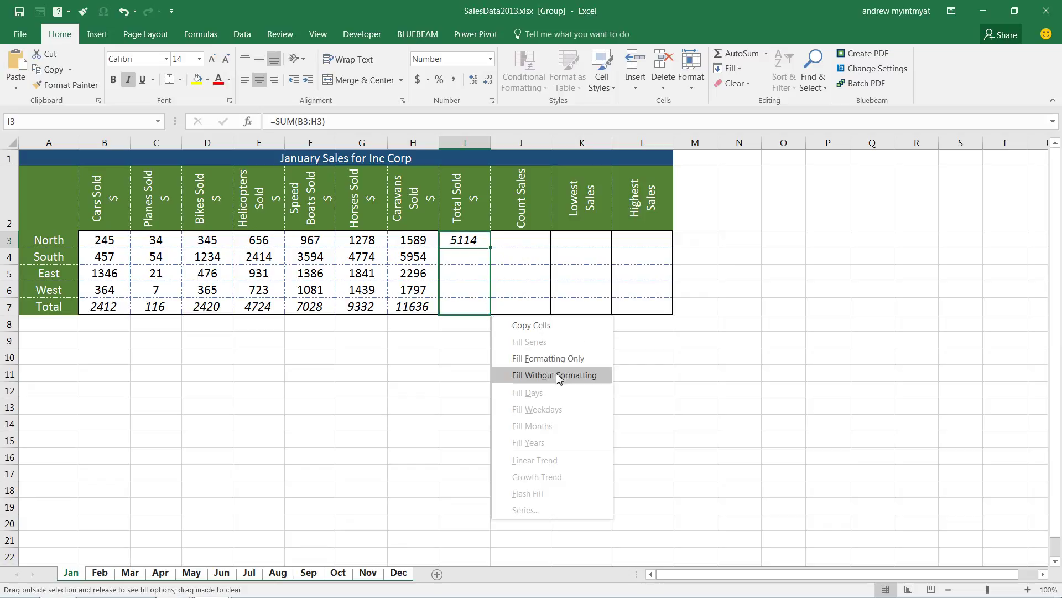
left_click(577, 379)
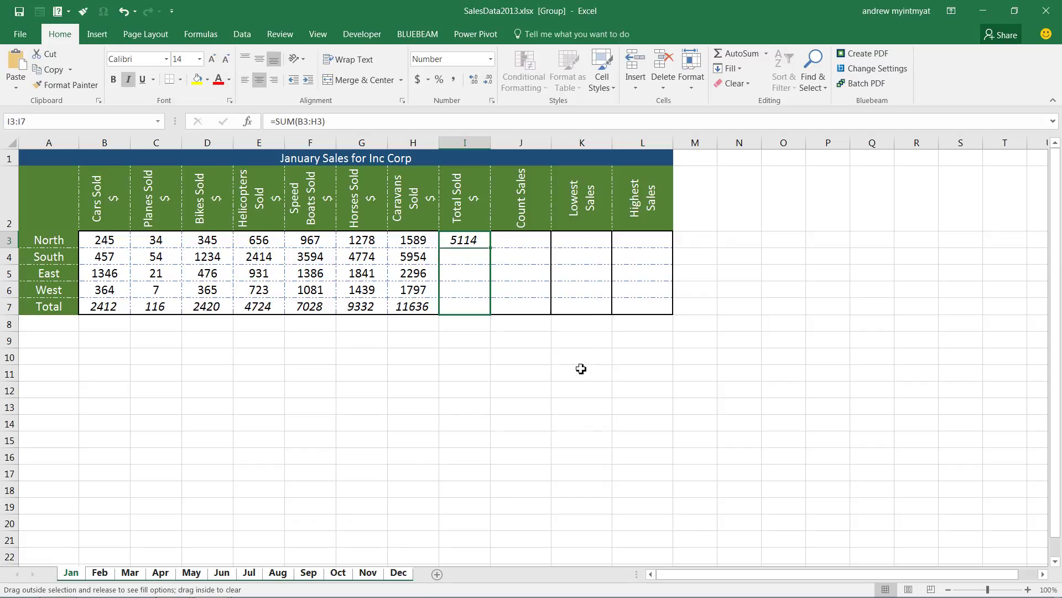
Copy the Total Sold formula together with its formatting from I3 down through I7
left_click(485, 243)
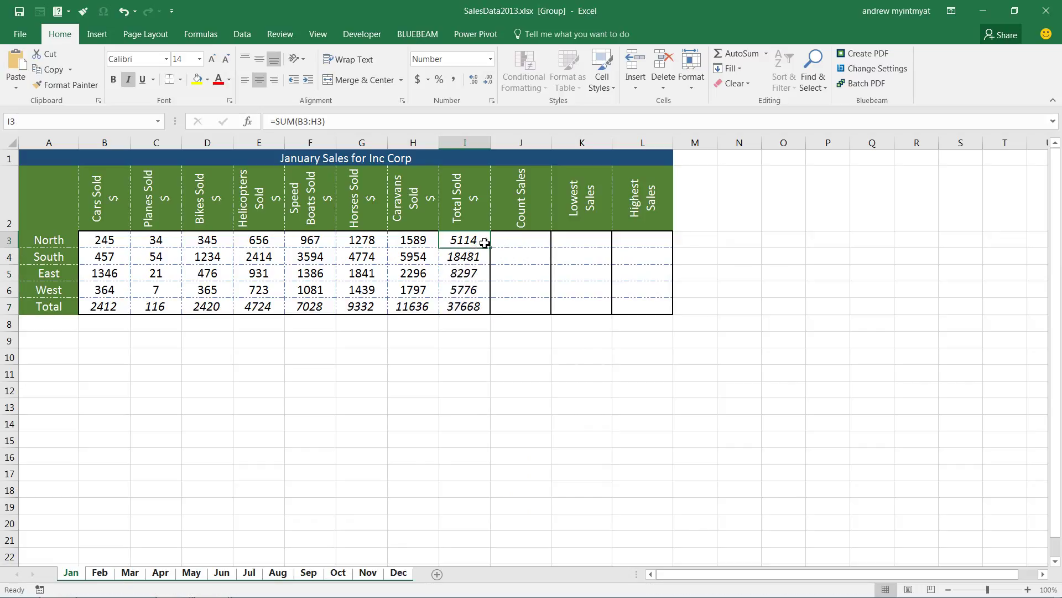
left_click_drag(491, 250, 493, 318)
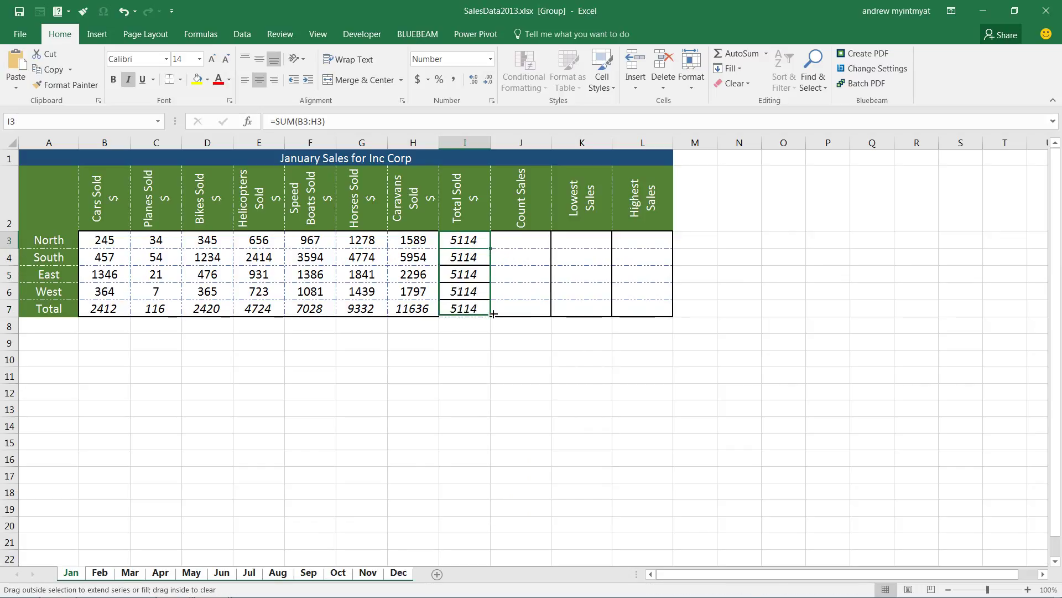
left_click(530, 353)
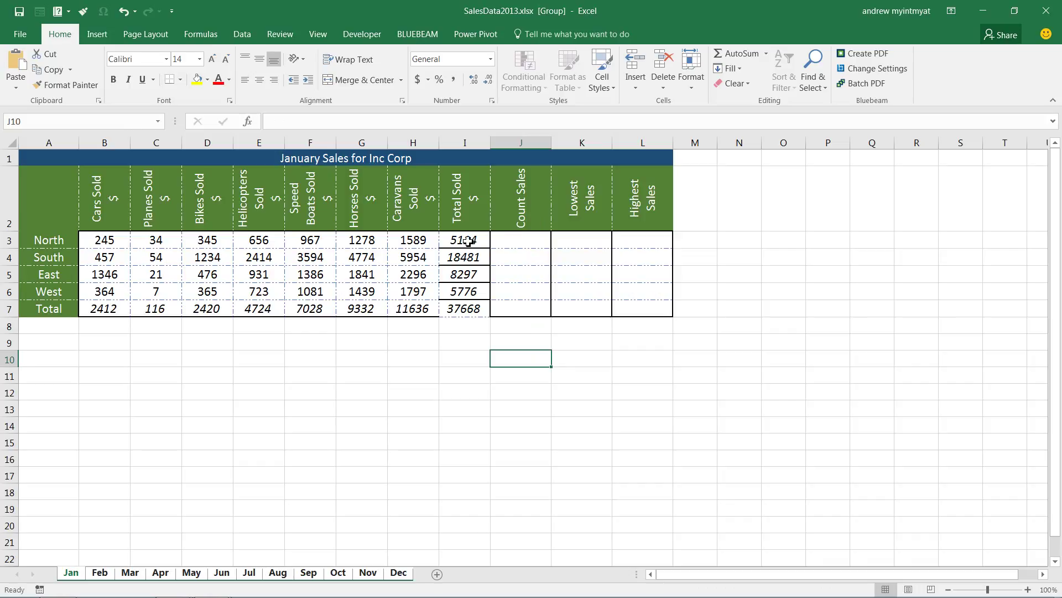
Enter =COUNT(B3:H3) in the North row's Count Sales cell, J3, on the grouped sheets
left_click(521, 238)
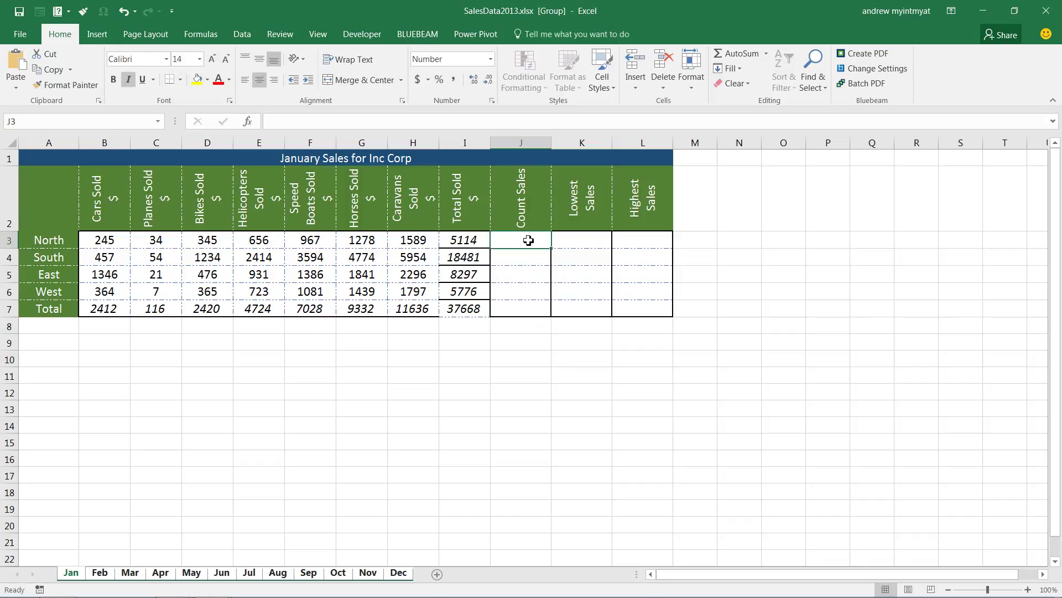
type("=c")
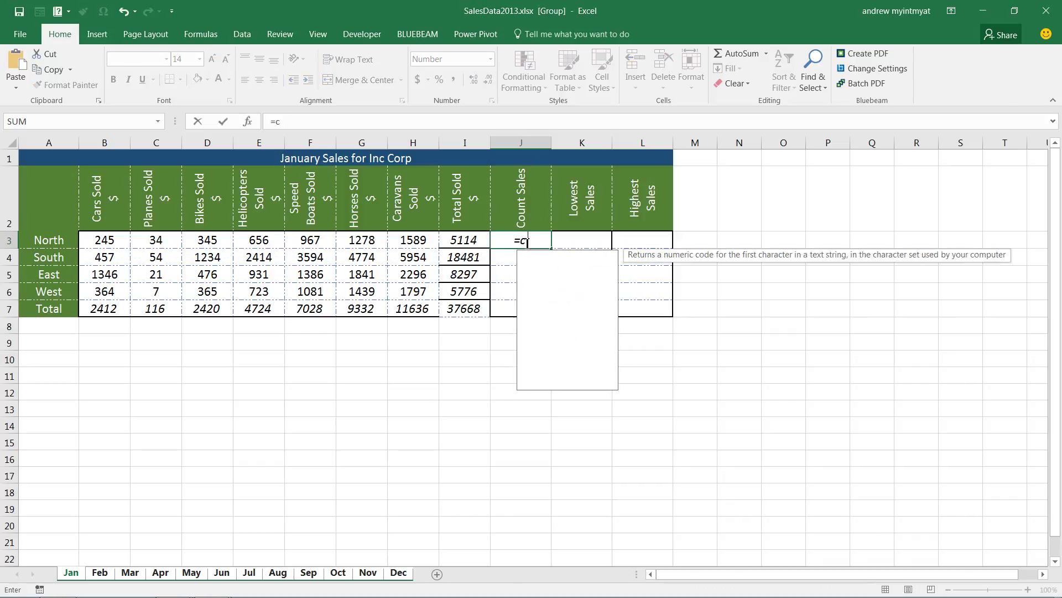
type("ount")
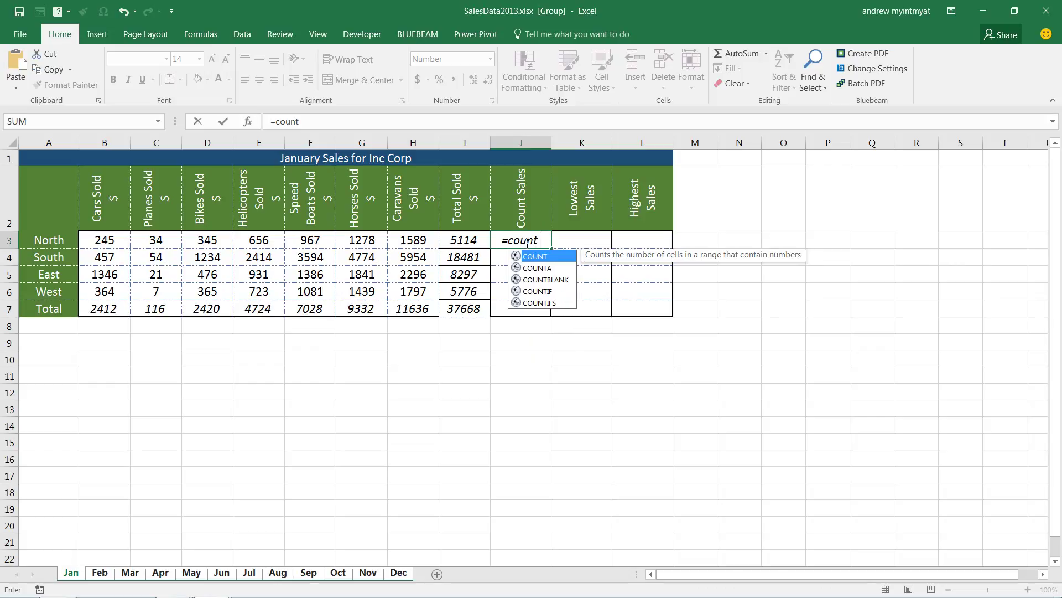
key("Tab")
left_click_drag(103, 239, 432, 239)
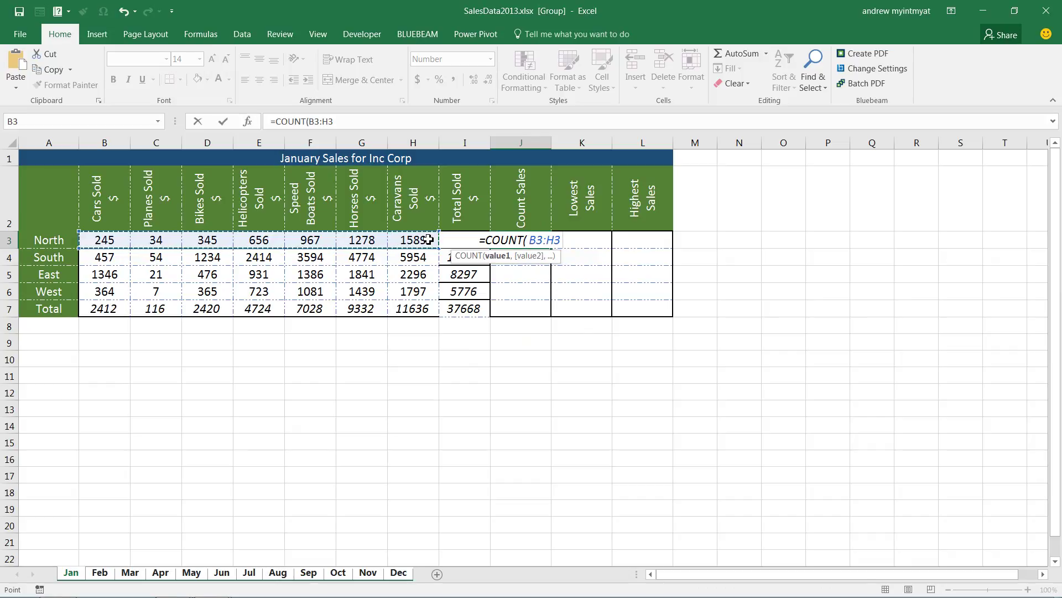
key("Return")
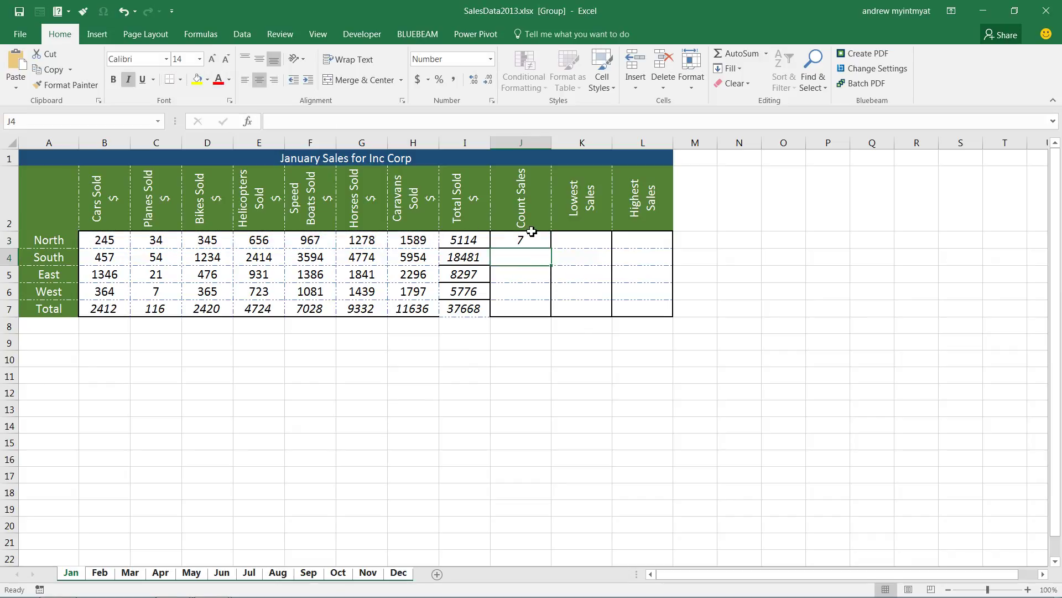
Enter =MIN(B3:H3) in the North row's Lowest Sales cell, K3, on the grouped sheets
left_click(589, 242)
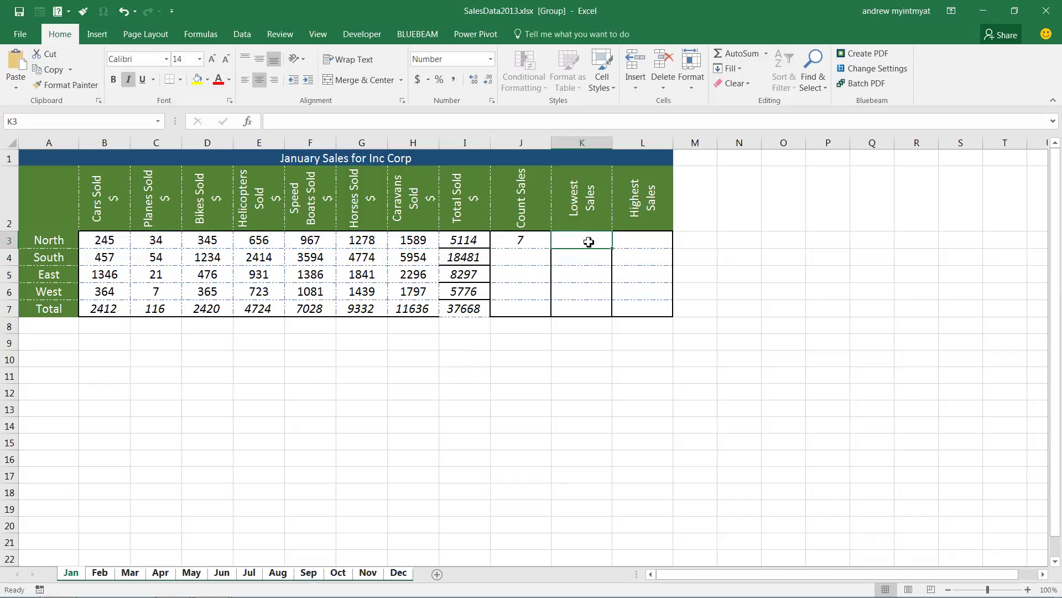
type("=min")
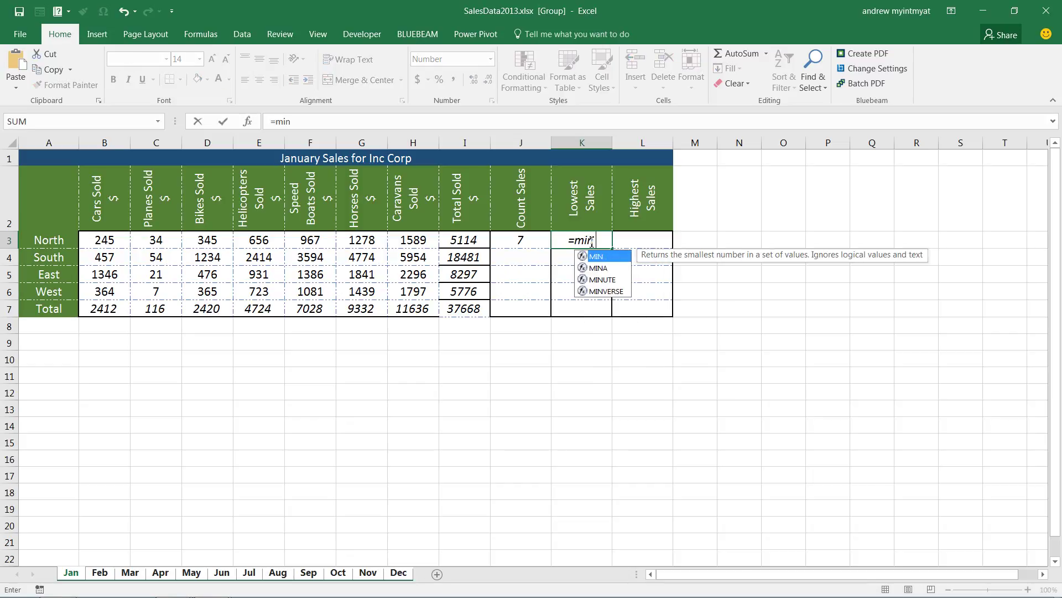
key("Tab")
left_click_drag(104, 240, 413, 239)
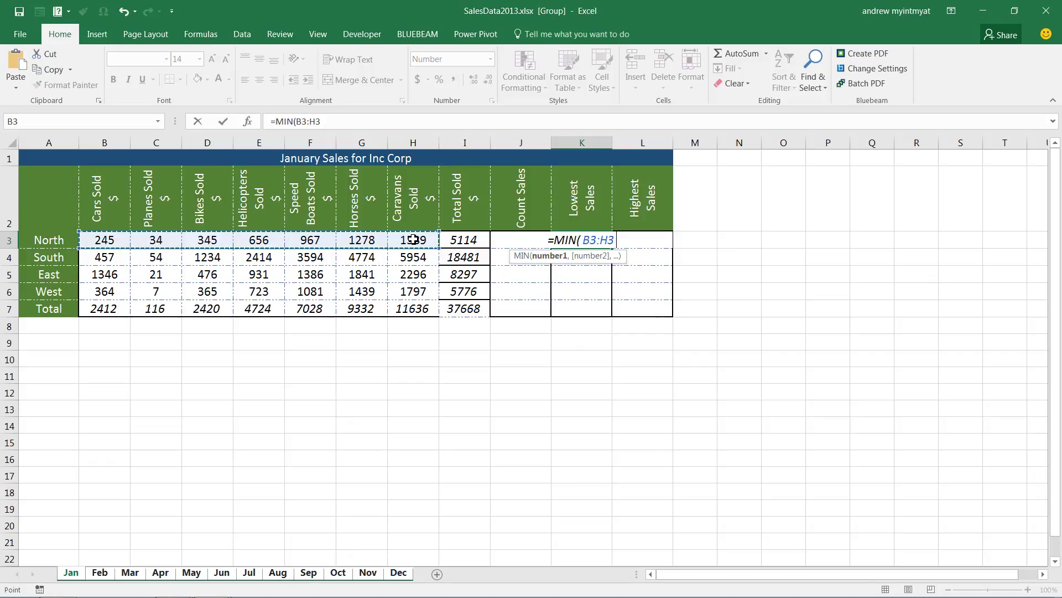
type(")")
key("Tab")
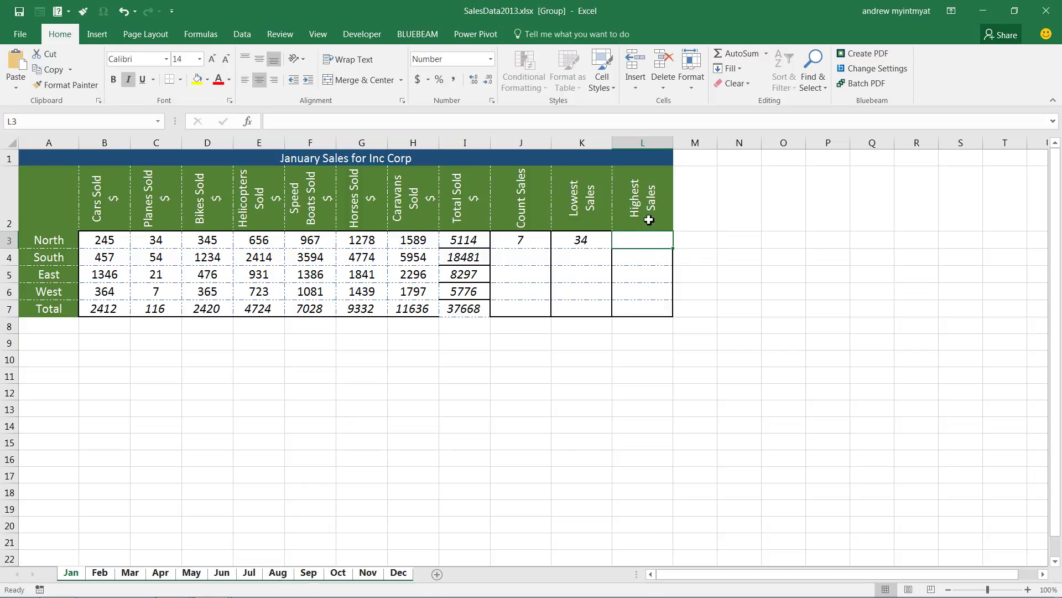
Enter =MAX(B3:H3) in the Highest Sales cell L3 and fill the formulas in J3:L3 down through row 7
type("=max")
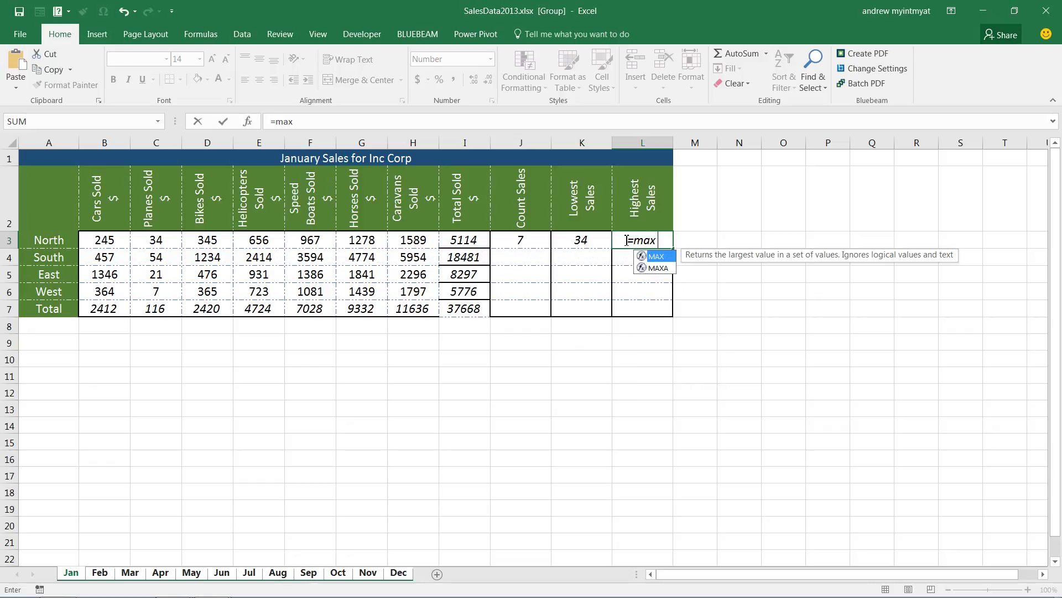
key("Tab")
left_click_drag(104, 242, 419, 243)
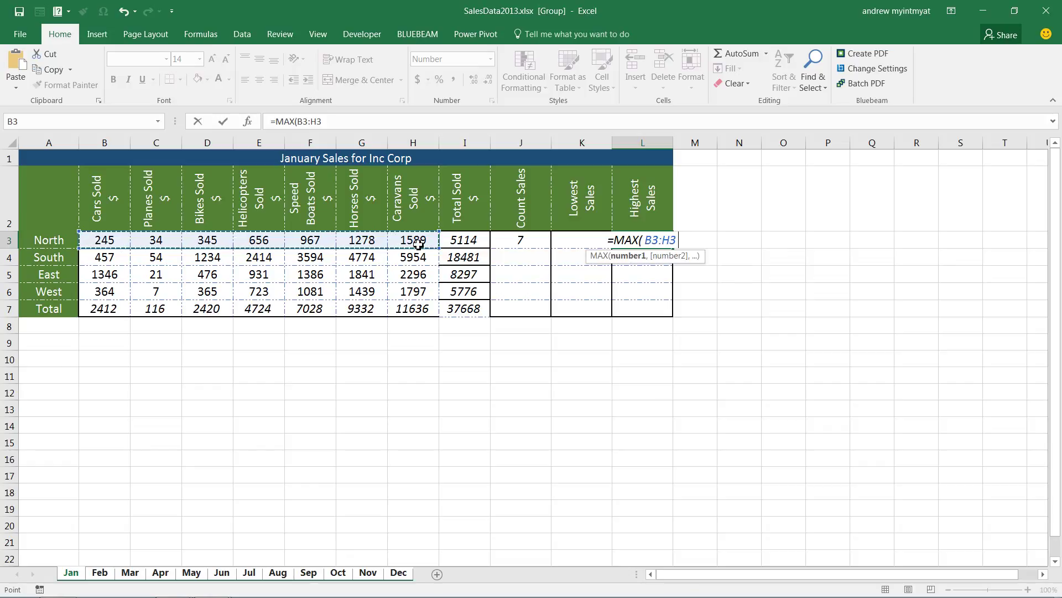
key("Return")
left_click_drag(522, 239, 676, 318)
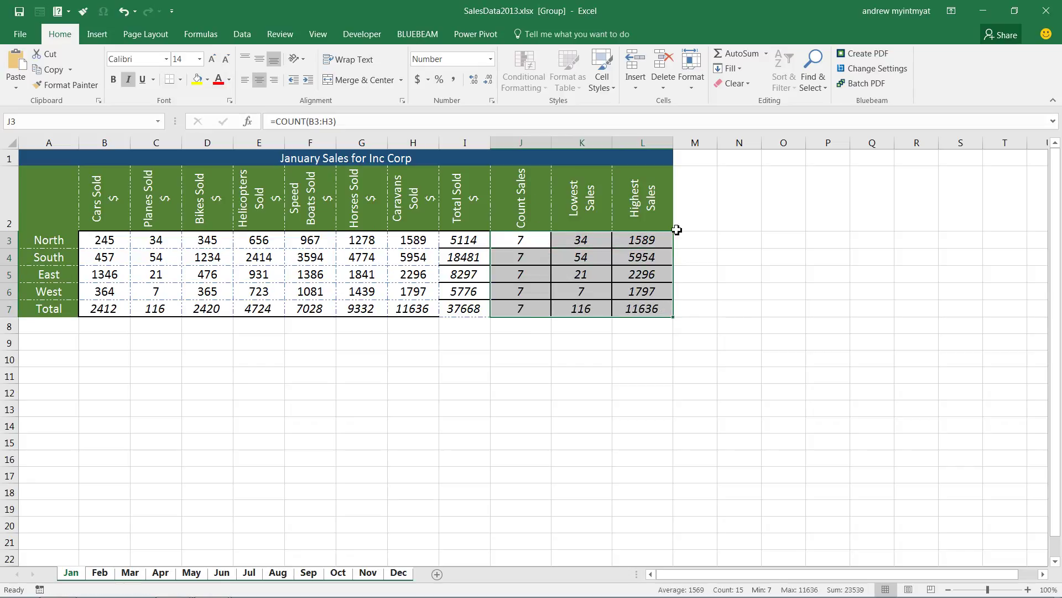
Examine the total, count, lowest and highest sales columns on the individual monthly sheets from Feb through Nov
left_click(100, 573)
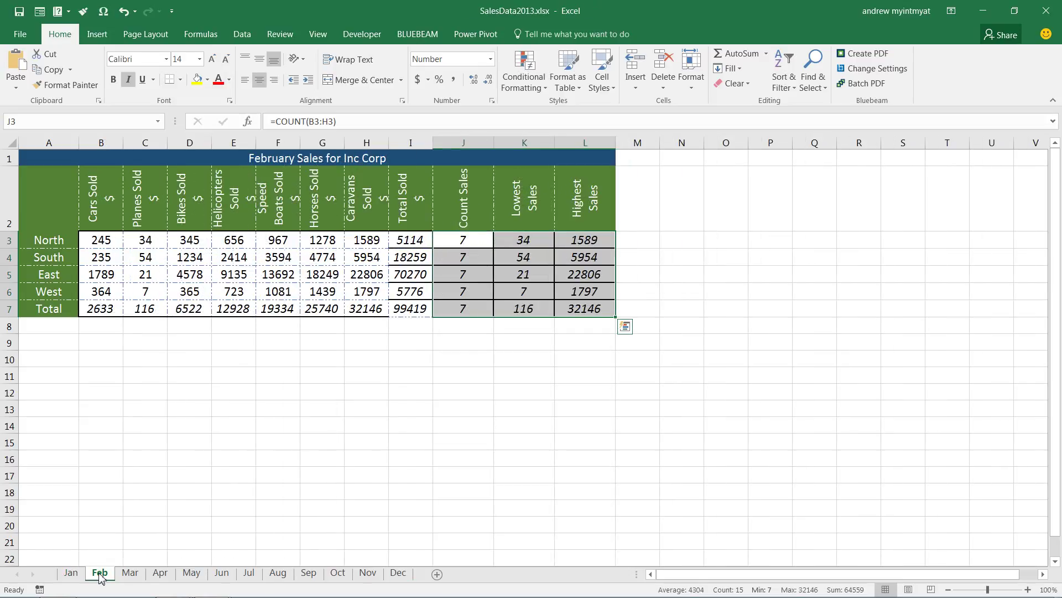
left_click(133, 573)
left_click(159, 573)
left_click(192, 573)
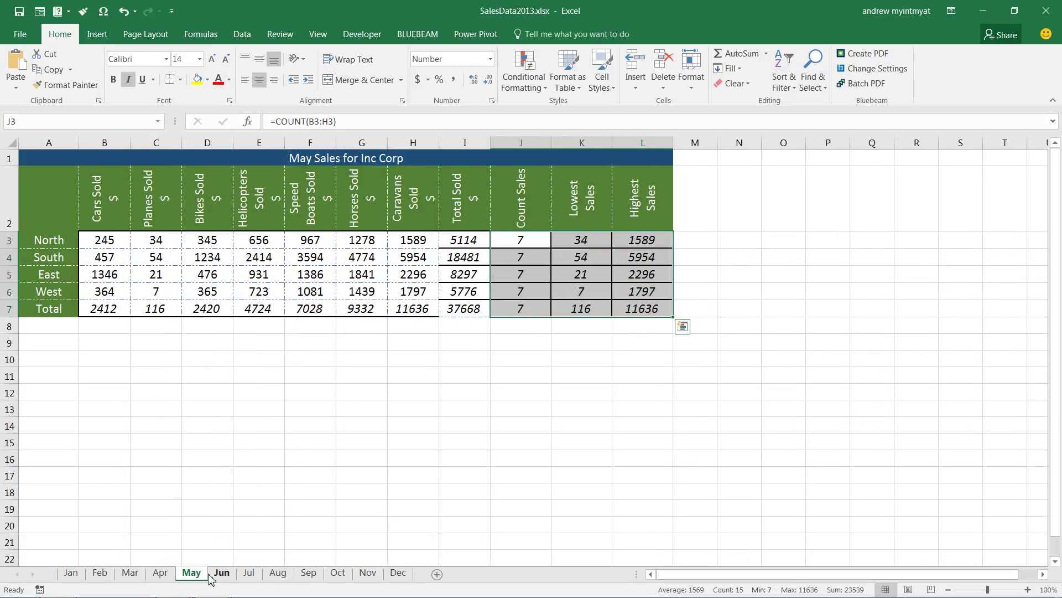
left_click(216, 575)
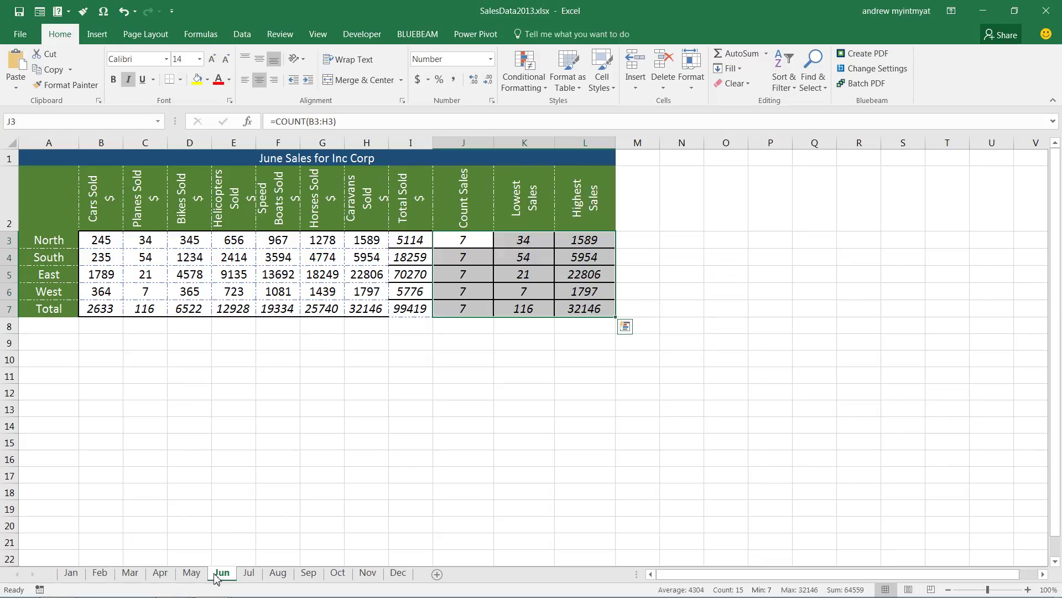
left_click(247, 574)
left_click(281, 576)
left_click(308, 574)
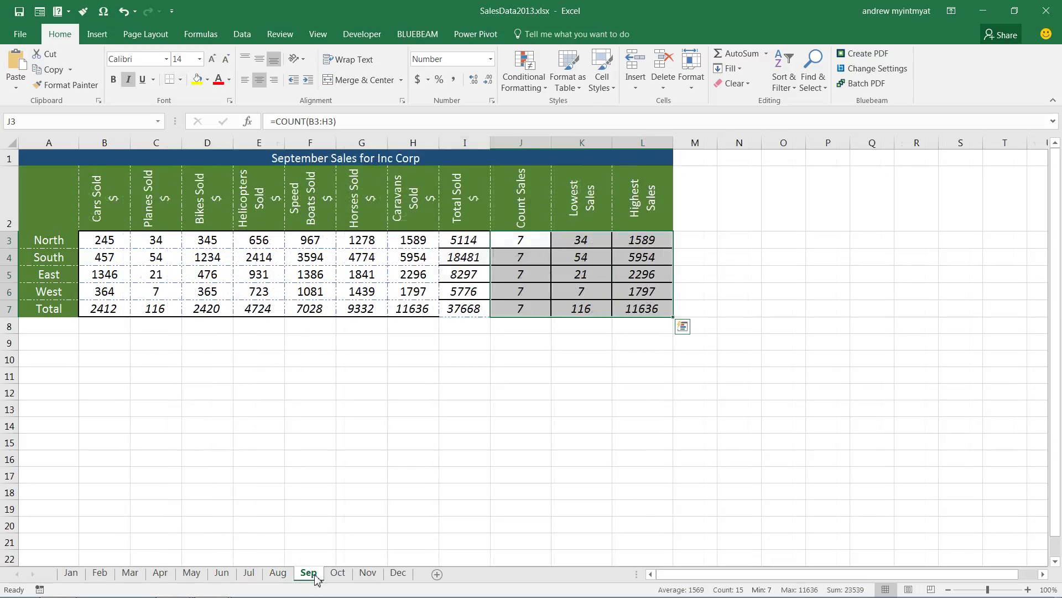
left_click(338, 574)
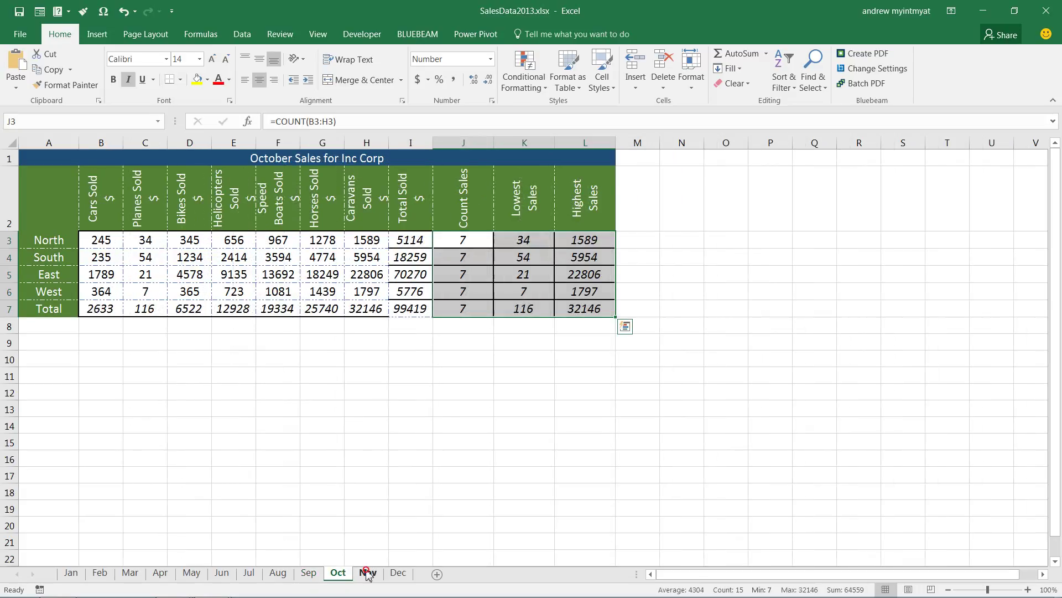
left_click(368, 574)
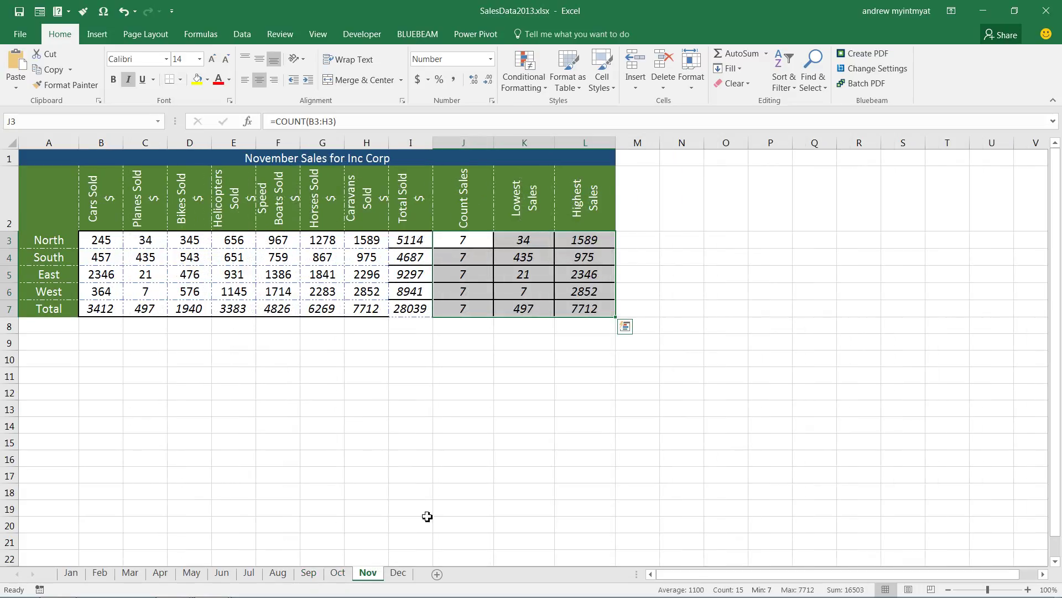
left_click(338, 574)
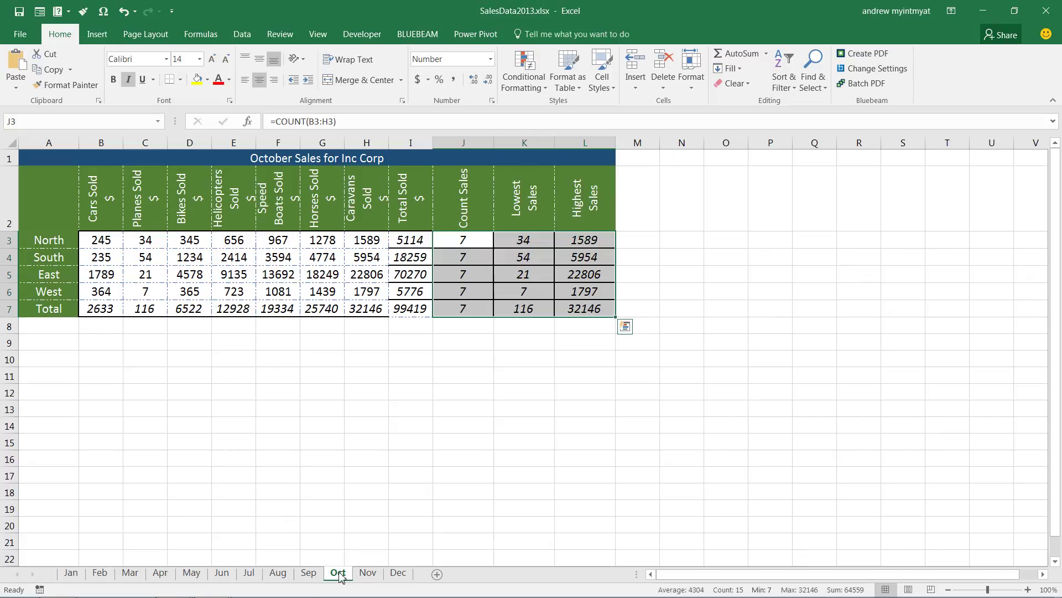
Review the total, count, lowest and highest sales columns on the September, October, November and December sheets
left_click(307, 574)
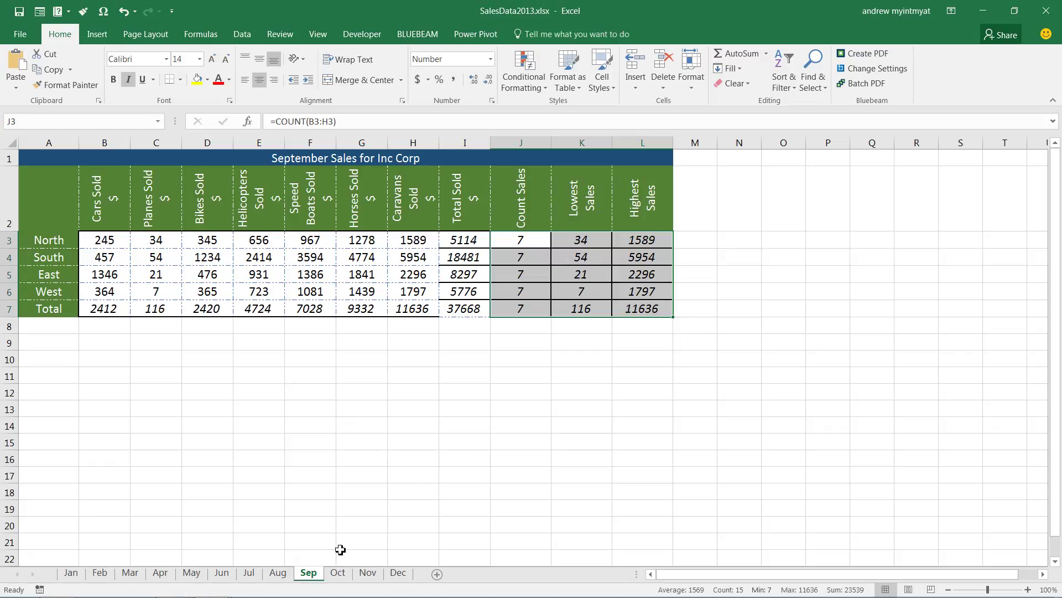
left_click(337, 573)
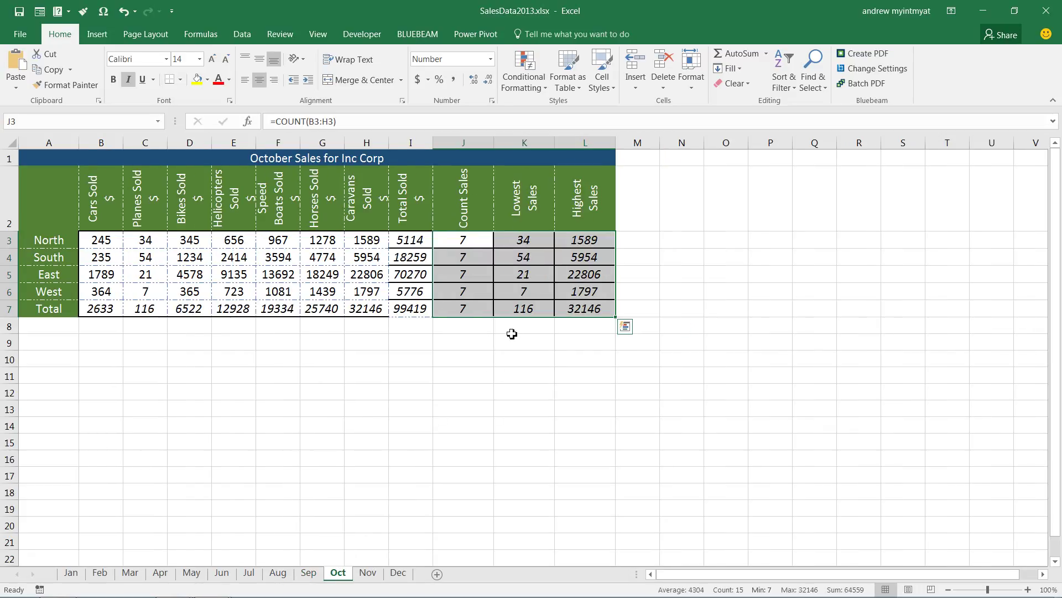
left_click(368, 576)
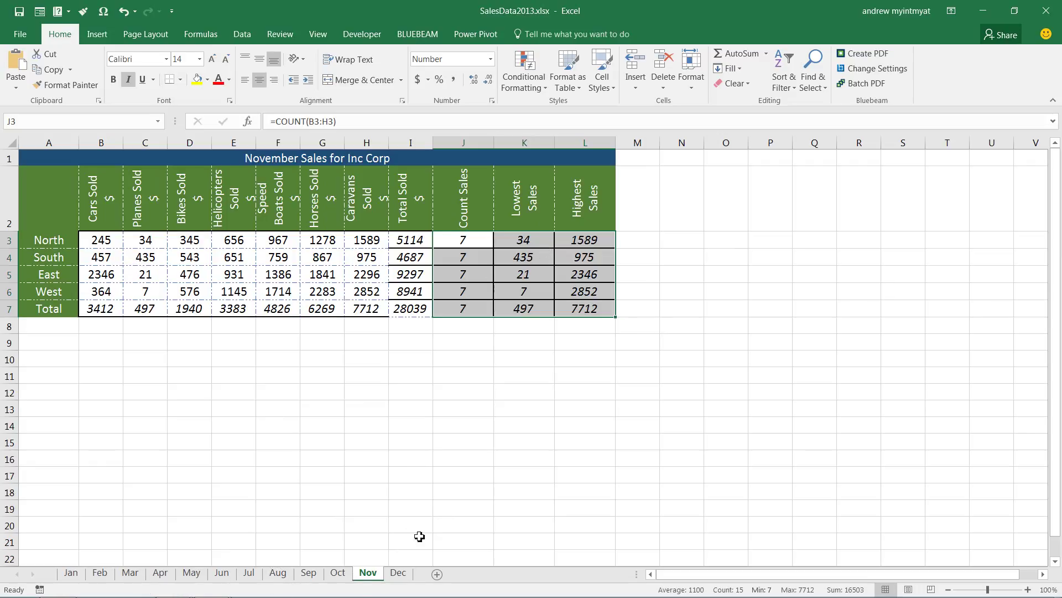
left_click(398, 572)
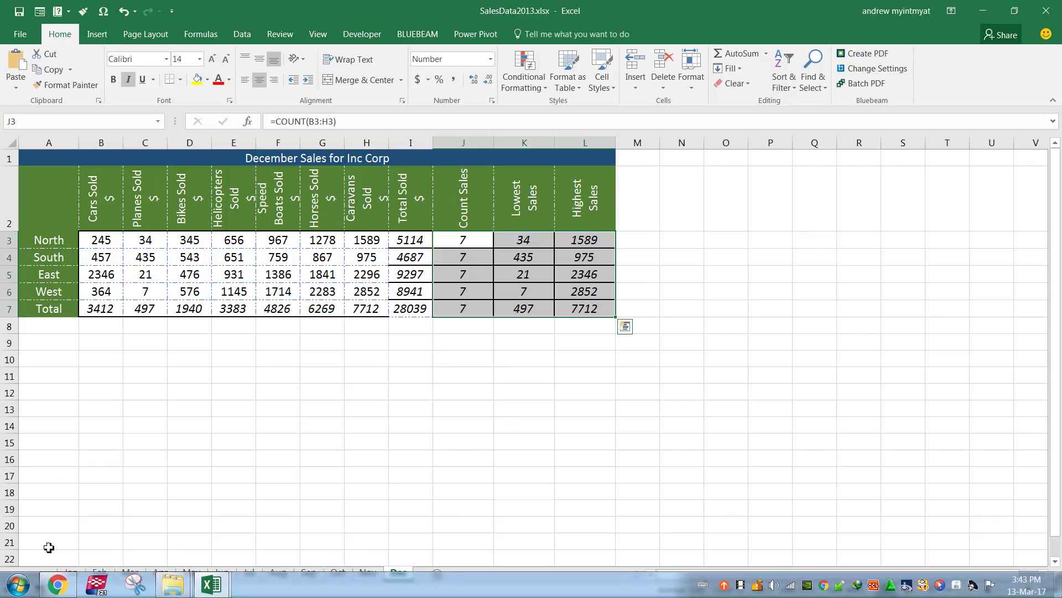
Check the SUM, COUNT, MIN and MAX formulas in I3:L3 and the range I3:L7 on the Jan sheet, and compare with the Aug sheet
left_click(71, 572)
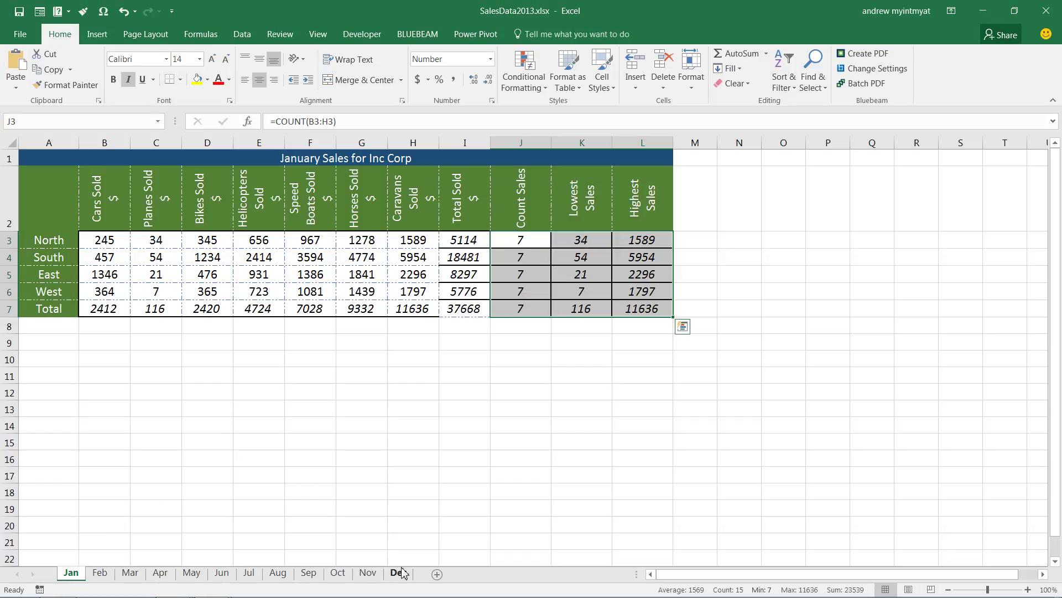
left_click(433, 357)
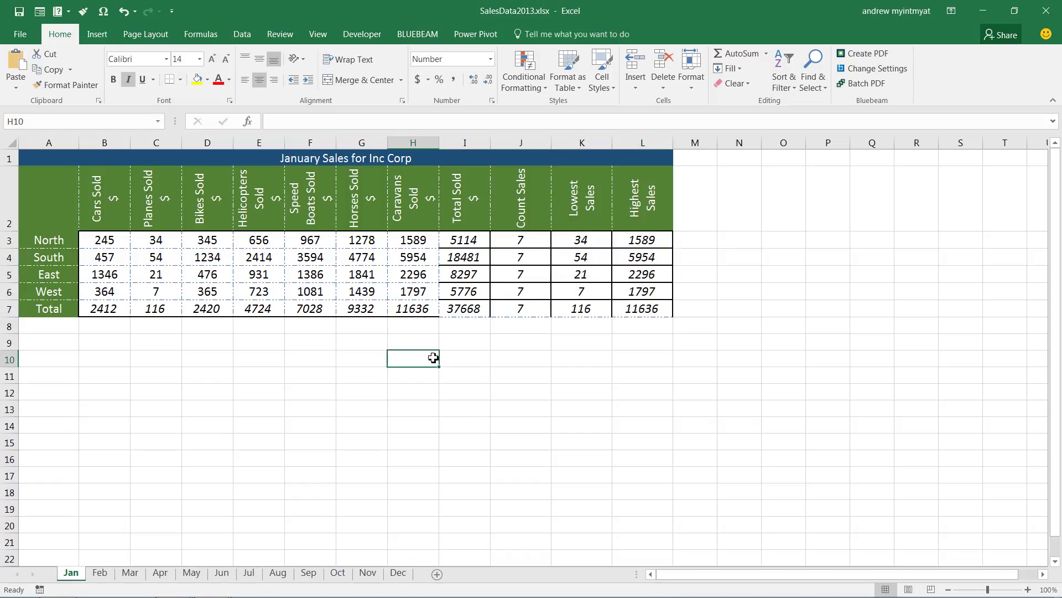
left_click(462, 241)
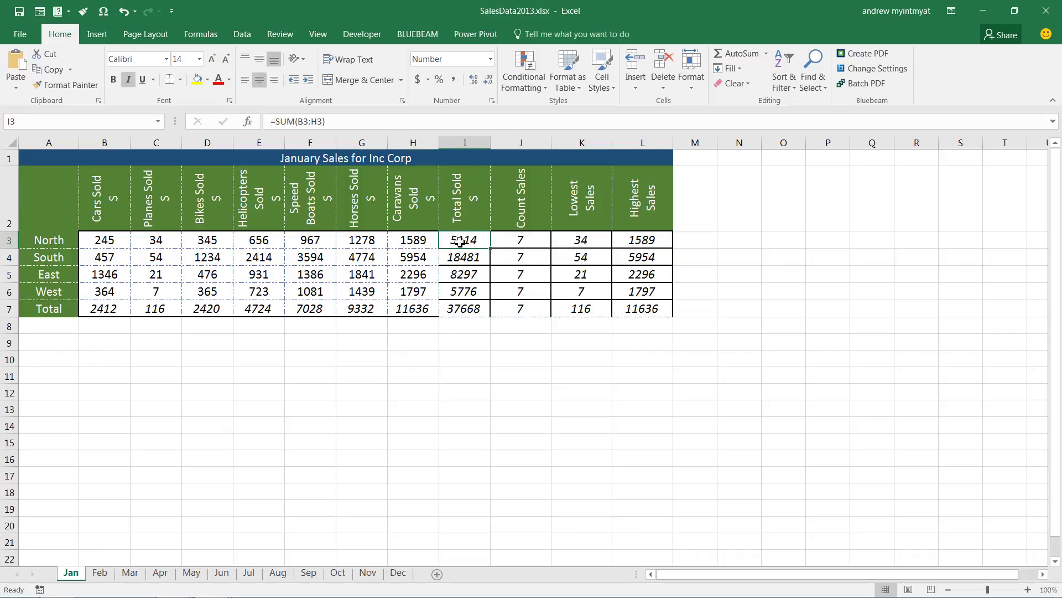
left_click(527, 241)
left_click(585, 240)
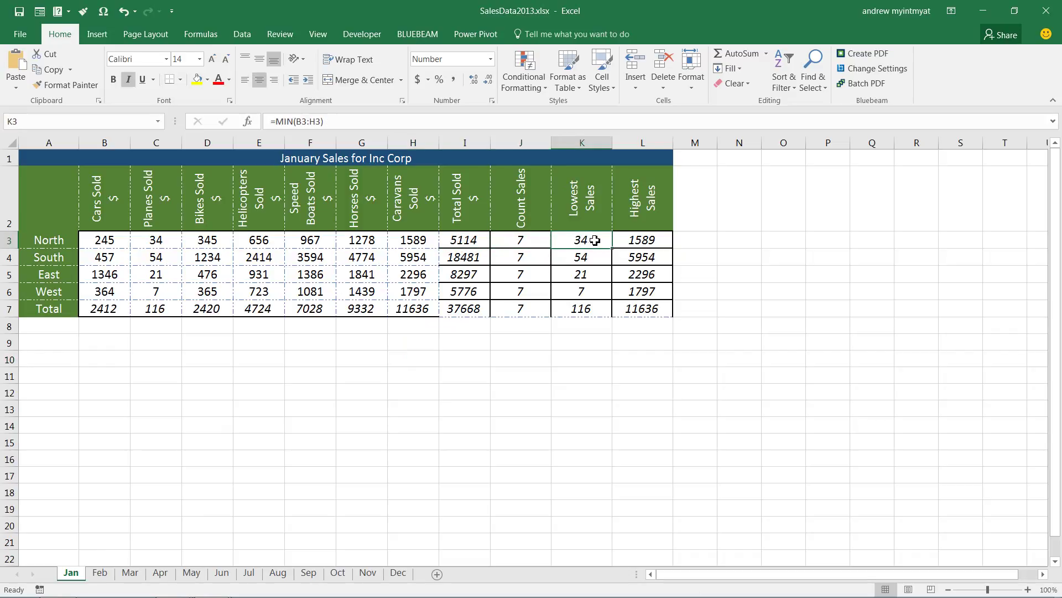
left_click(654, 239)
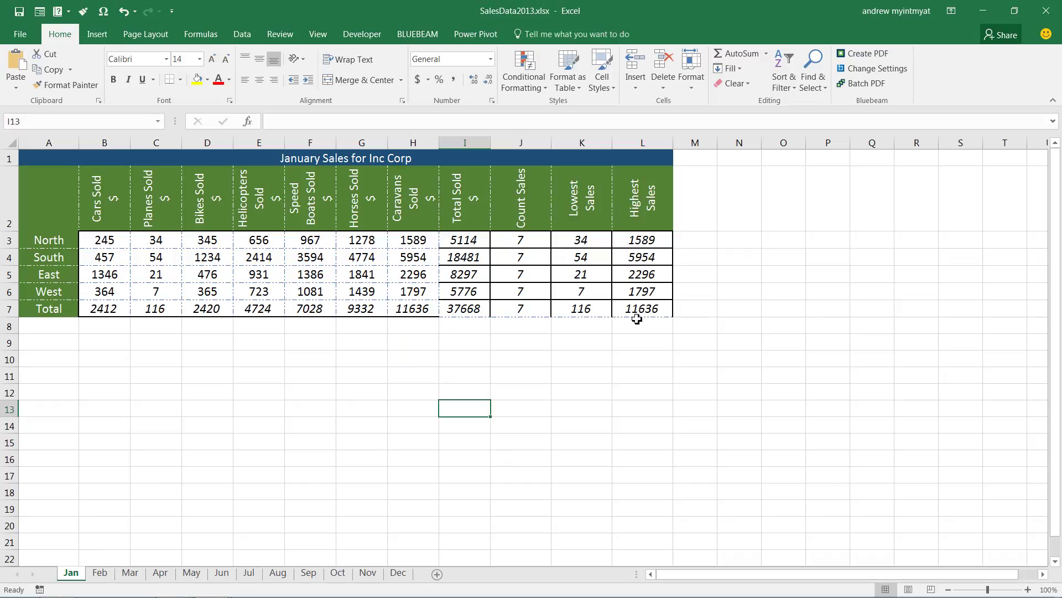
left_click_drag(656, 306, 441, 238)
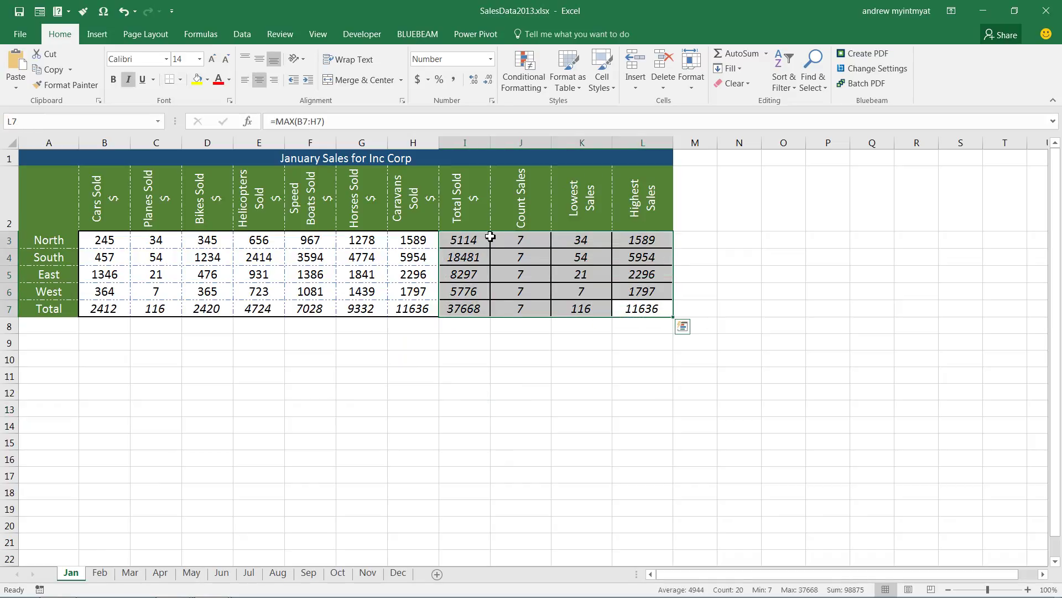
left_click(278, 572)
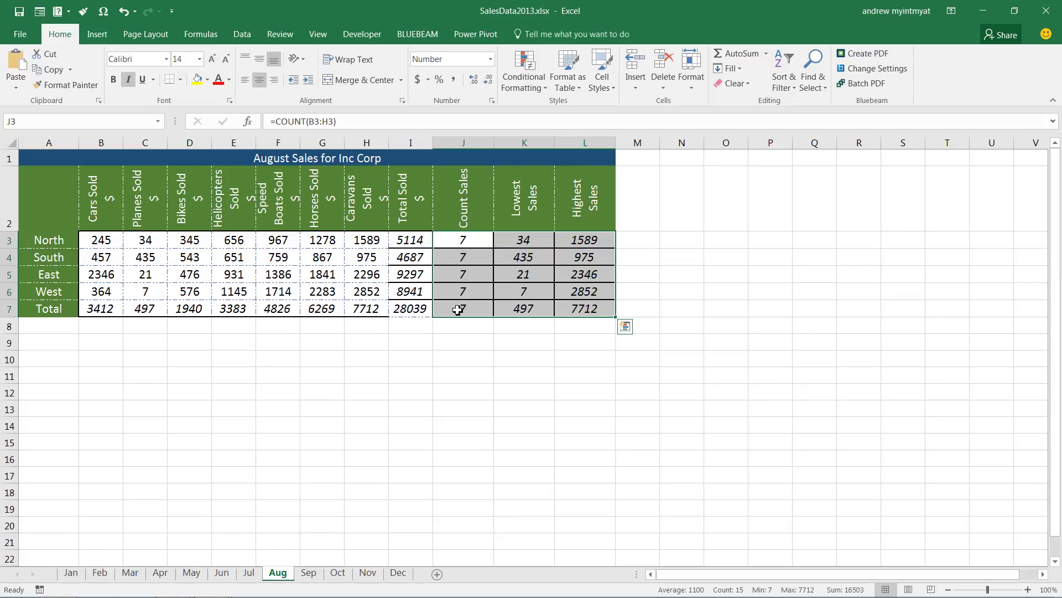
left_click(369, 392)
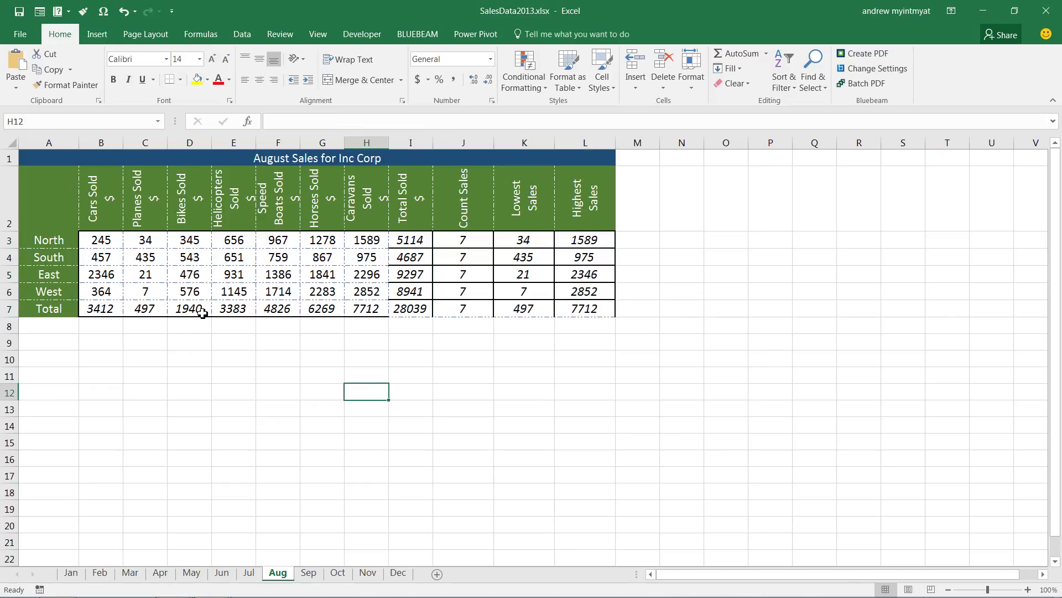